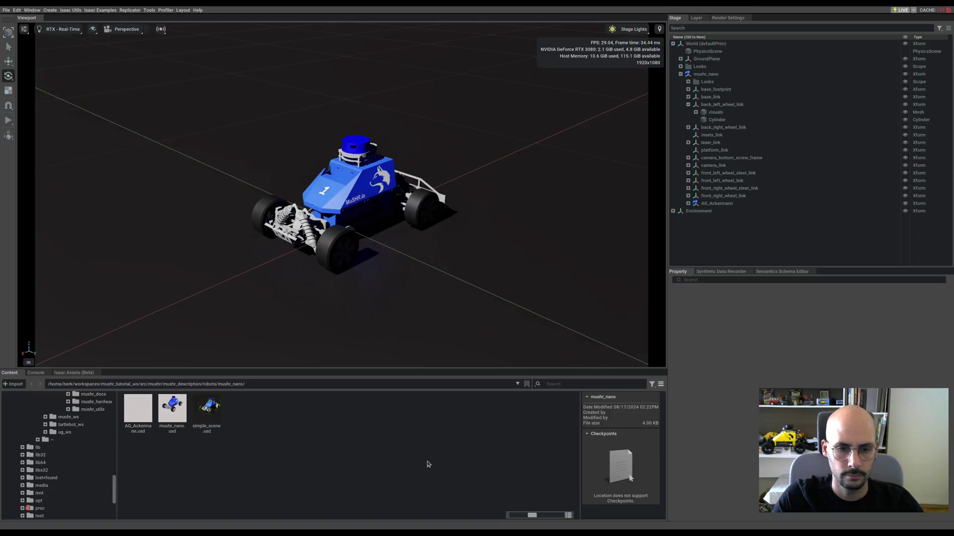
- Create a rigid body physics material in the World stage
{"action": "right_click", "coordinate": [718, 75]}
{"action": "mouse_move", "coordinate": [752, 89]}
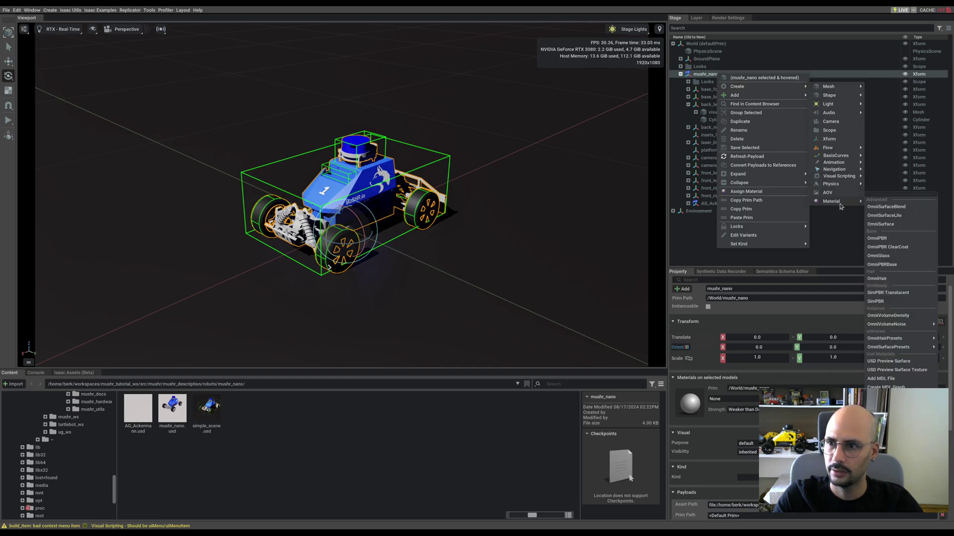
{"action": "mouse_move", "coordinate": [840, 188]}
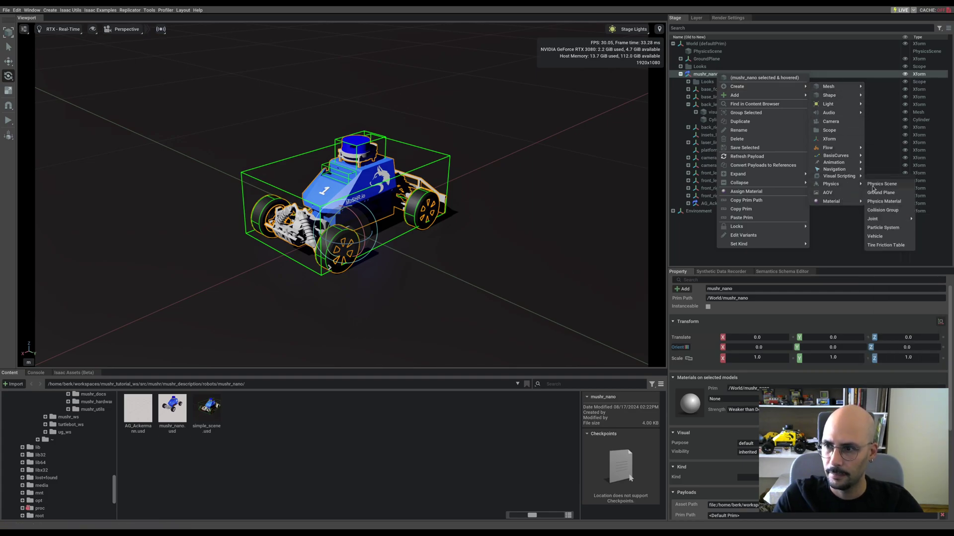
{"action": "left_click", "coordinate": [887, 202]}
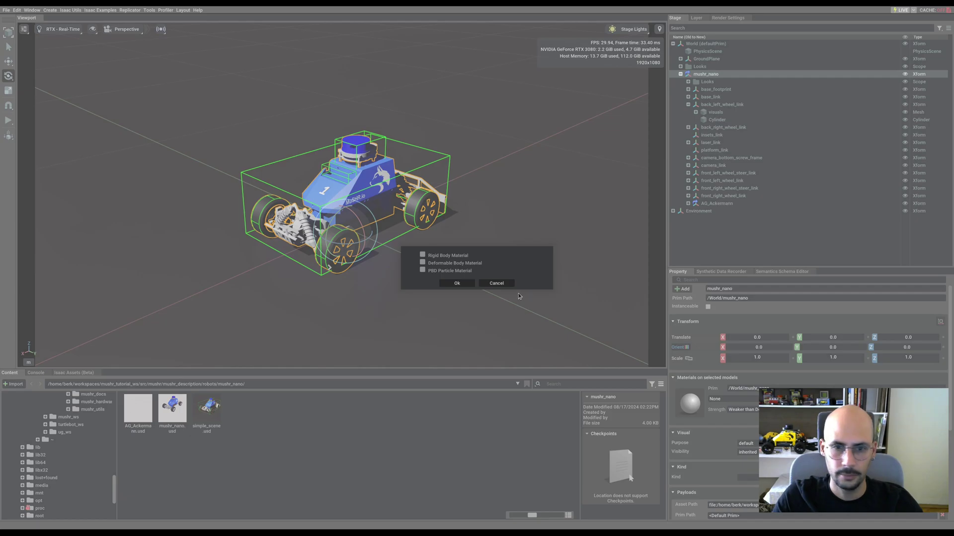
{"action": "left_click", "coordinate": [456, 284]}
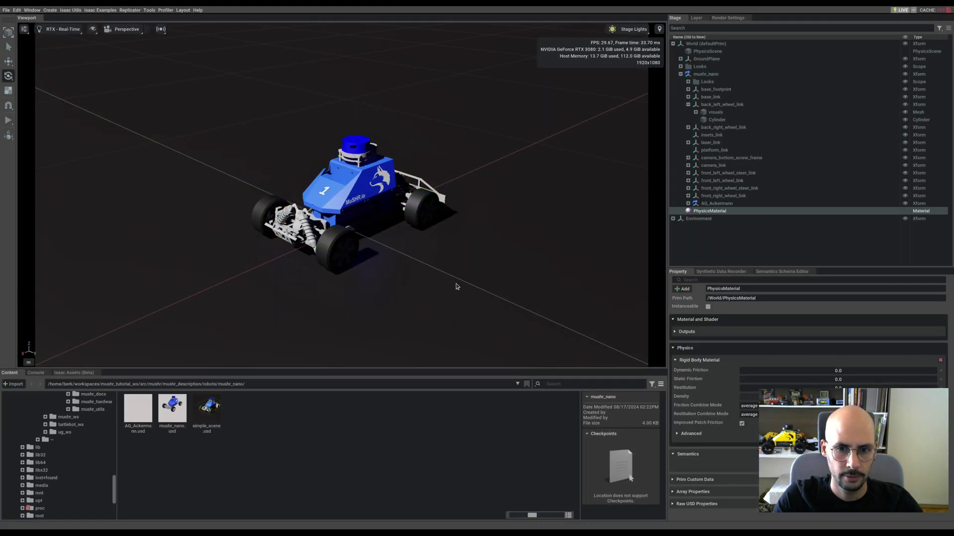
- Rename the new physics material as mat_wheels
{"action": "double_click", "coordinate": [720, 211]}
{"action": "type", "text": "mat_w"}
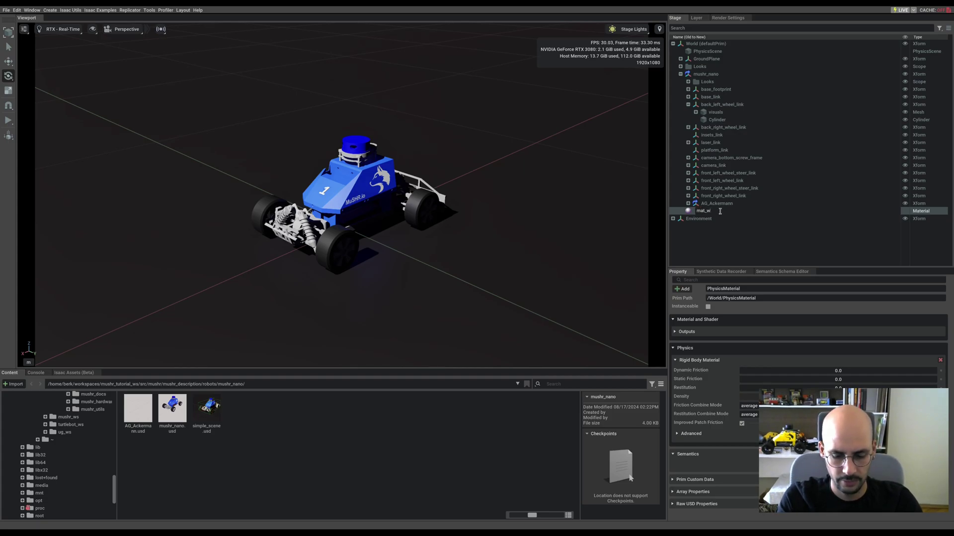
{"action": "type", "text": "heels"}
{"action": "key", "text": "Return"}
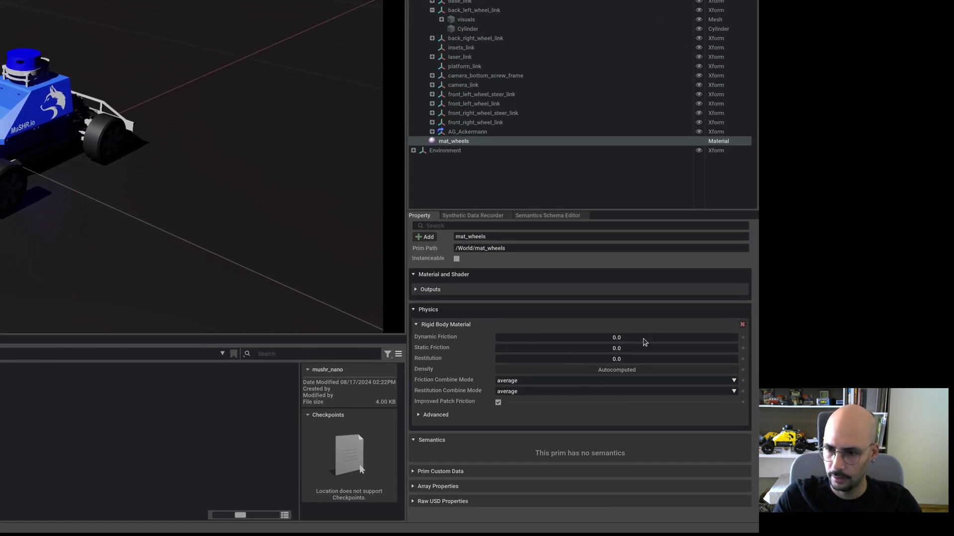
- Set the dynamic friction of mat_wheels to 0.5 and its static friction to 1
{"action": "double_click", "coordinate": [610, 340]}
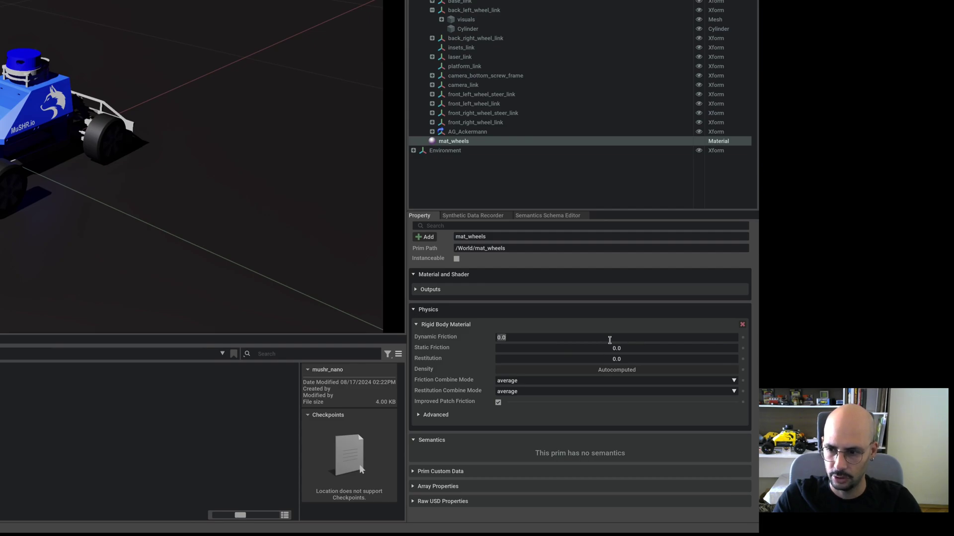
{"action": "type", "text": "0.5"}
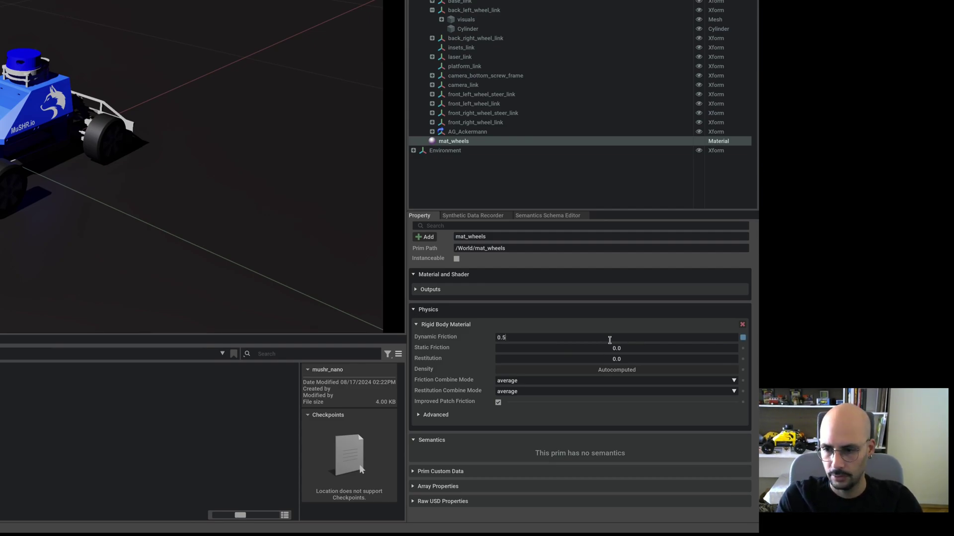
{"action": "key", "text": "Return"}
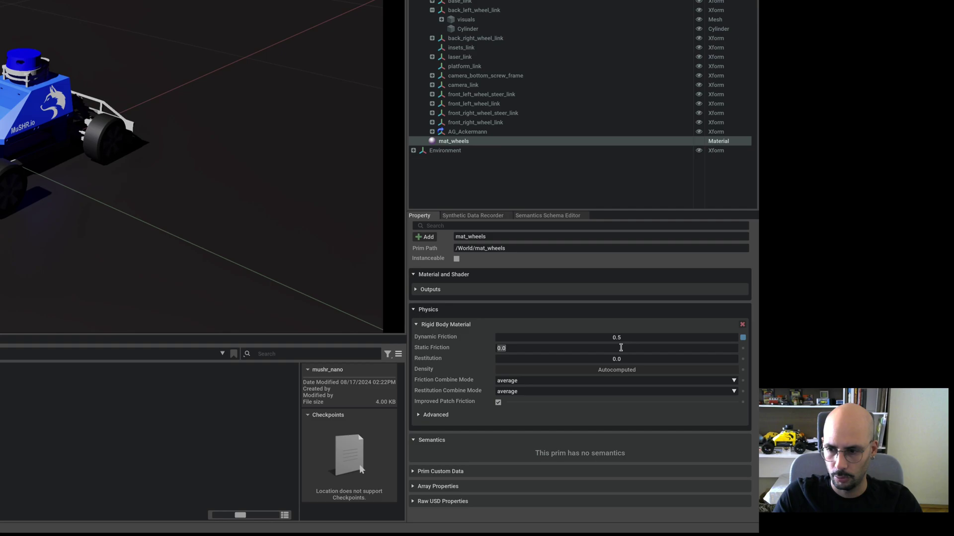
{"action": "double_click", "coordinate": [621, 348]}
{"action": "type", "text": "1"}
{"action": "key", "text": "Return"}
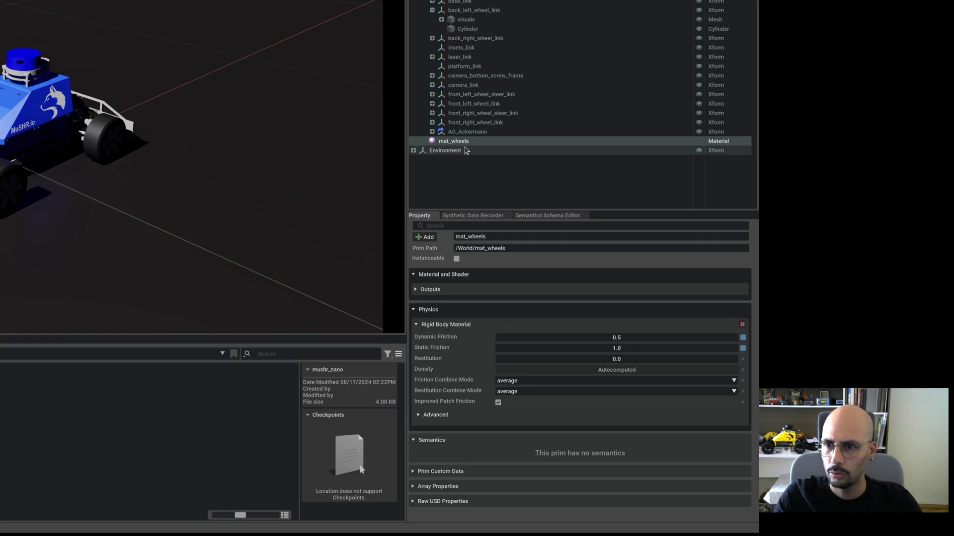
- Create a second physics material of the Rigid Body Material type for the ground
{"action": "left_click", "coordinate": [472, 194]}
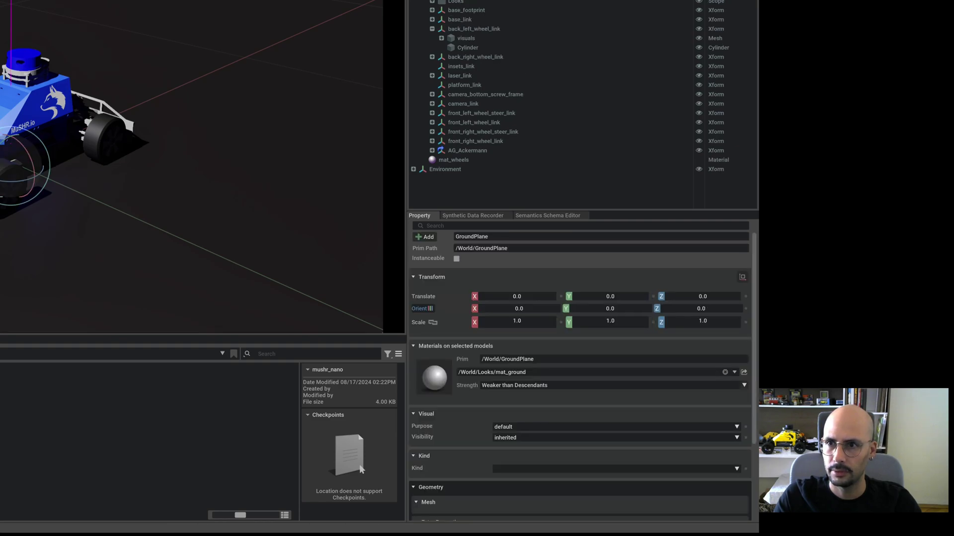
{"action": "right_click", "coordinate": [450, 2]}
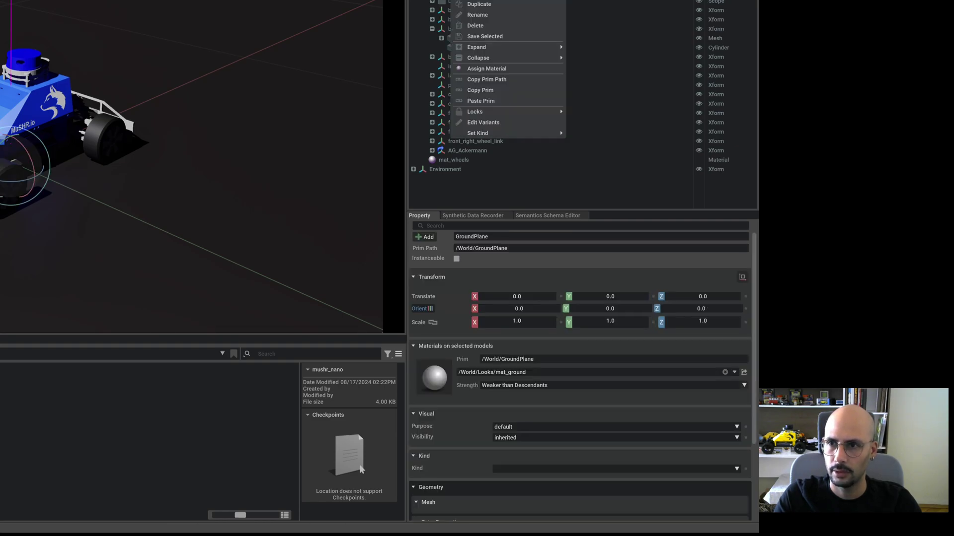
{"action": "mouse_move", "coordinate": [614, 95]}
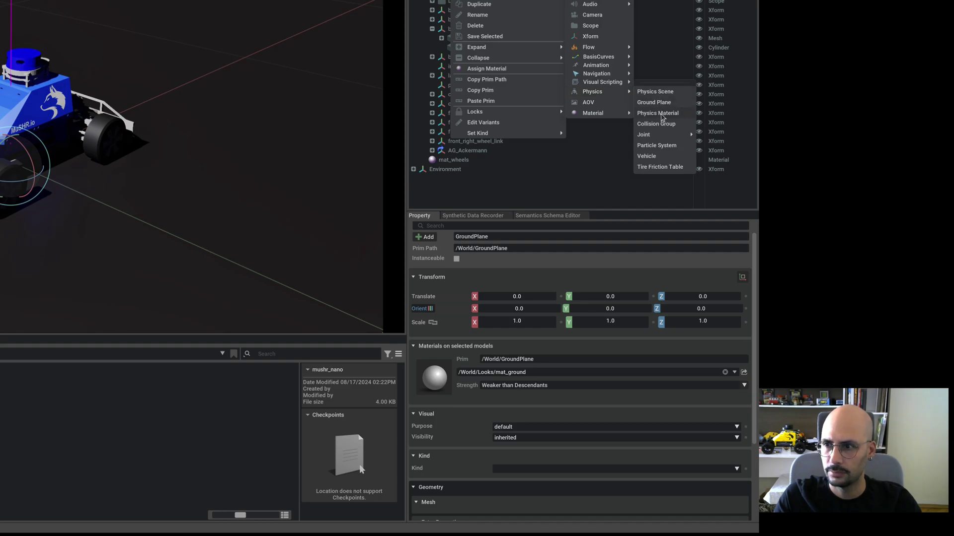
{"action": "left_click", "coordinate": [659, 113]}
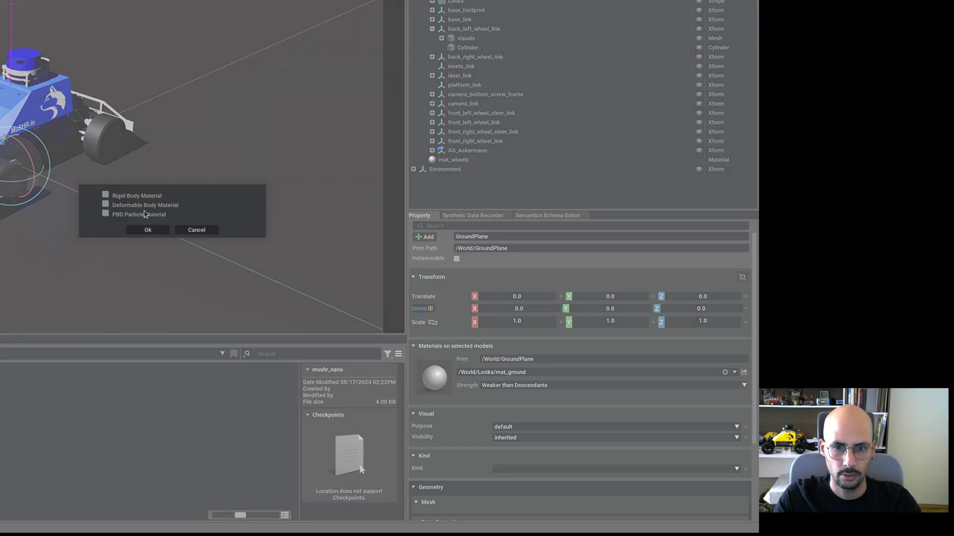
{"action": "left_click", "coordinate": [105, 196]}
{"action": "left_click", "coordinate": [147, 230]}
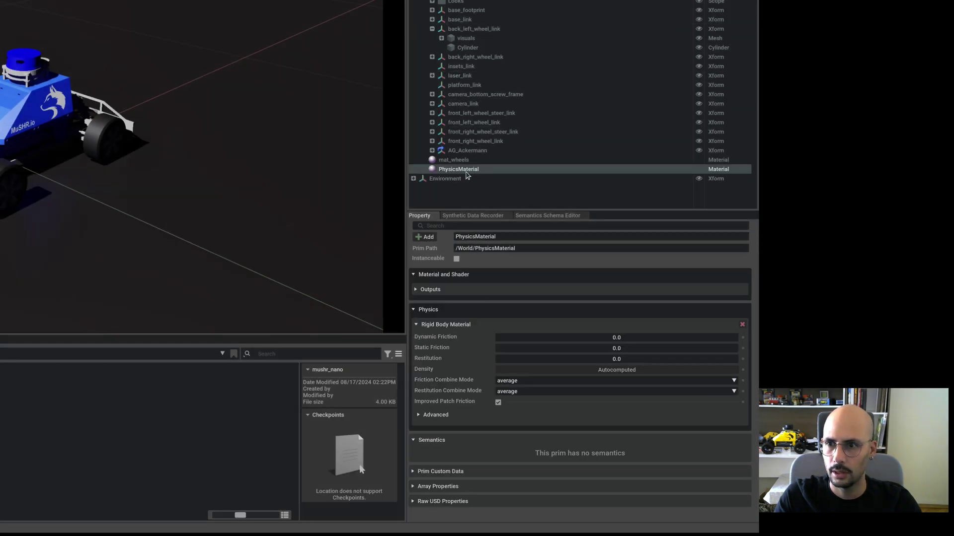
- Rename the second physics material as mat_phys_ground
{"action": "double_click", "coordinate": [479, 169]}
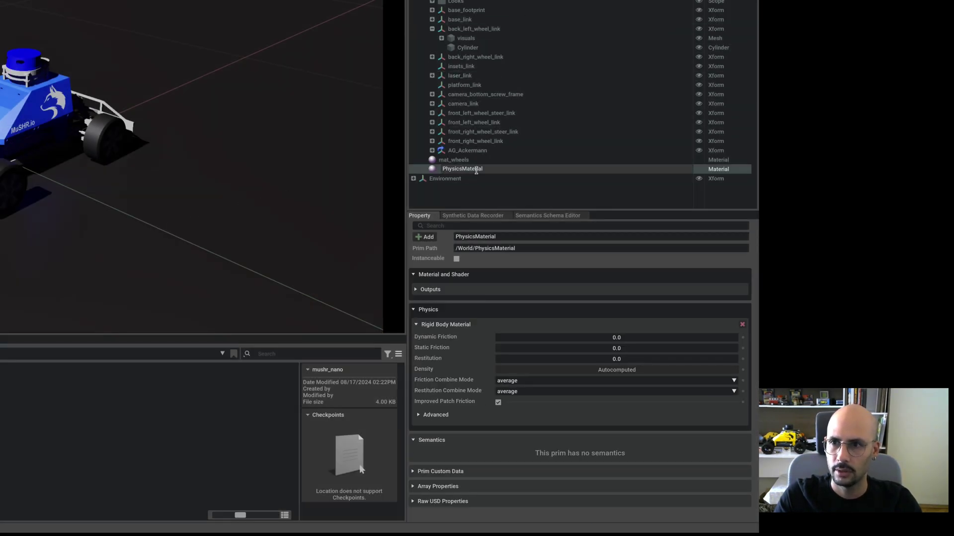
{"action": "type", "text": "mat_phys"}
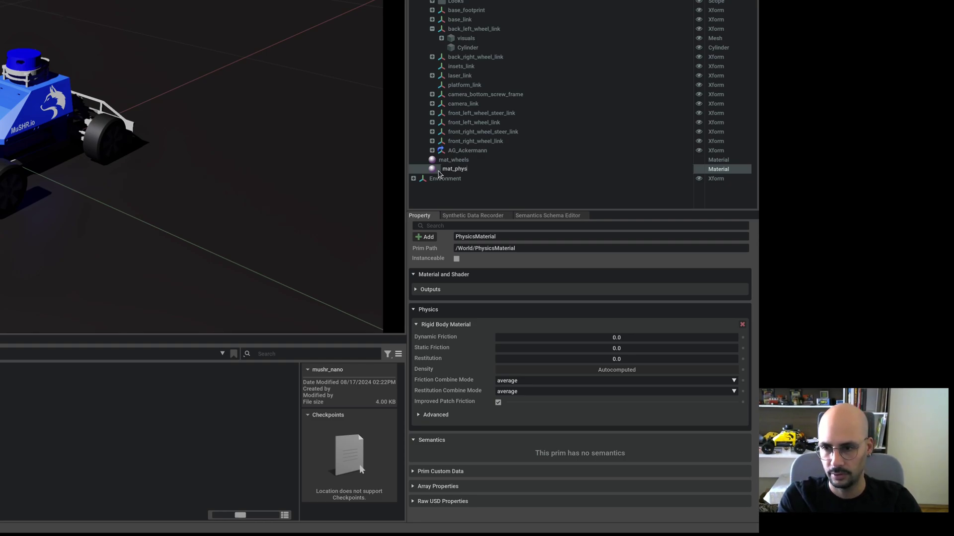
{"action": "type", "text": "_ground"}
{"action": "key", "text": "Return"}
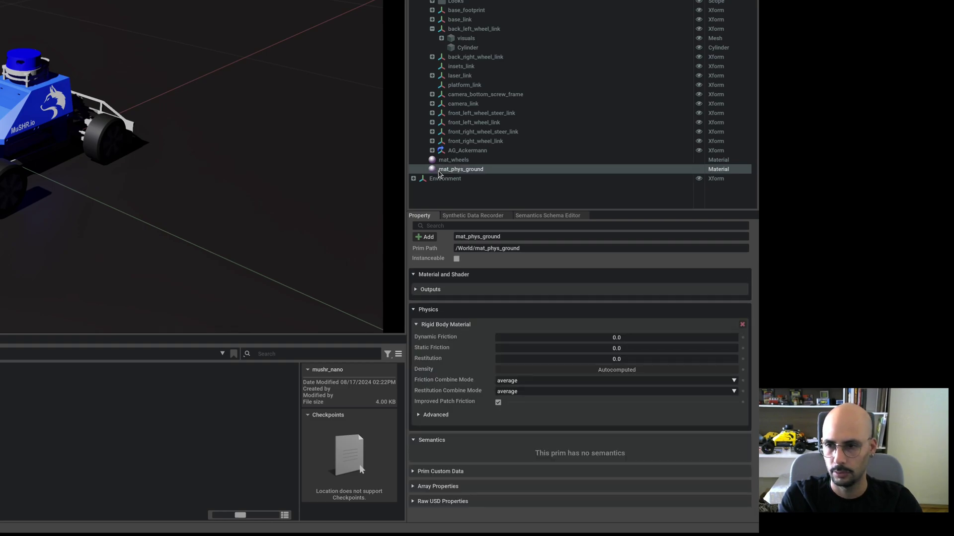
- Rename the mat_wheels material as mat_phys_wheels
{"action": "double_click", "coordinate": [457, 160]}
{"action": "key", "text": "Escape"}
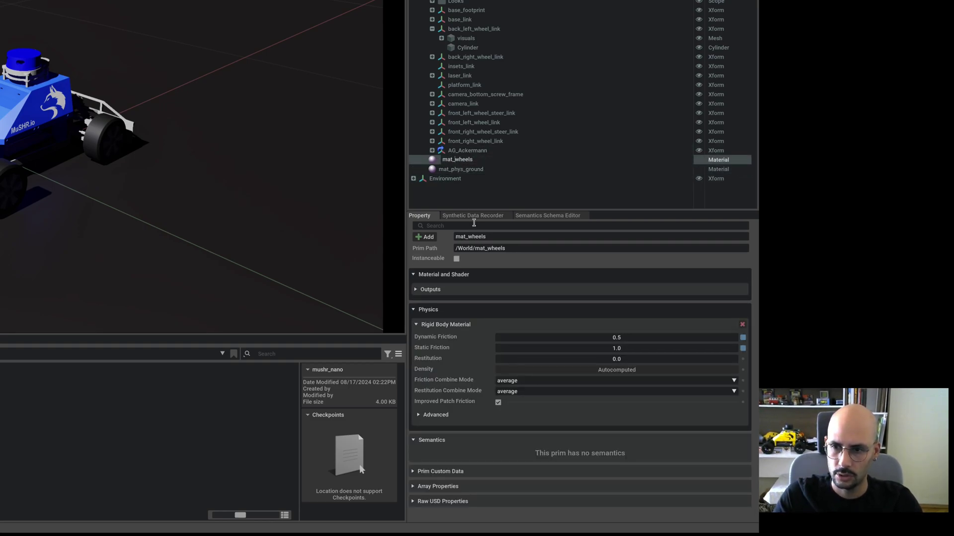
{"action": "type", "text": "phys_"}
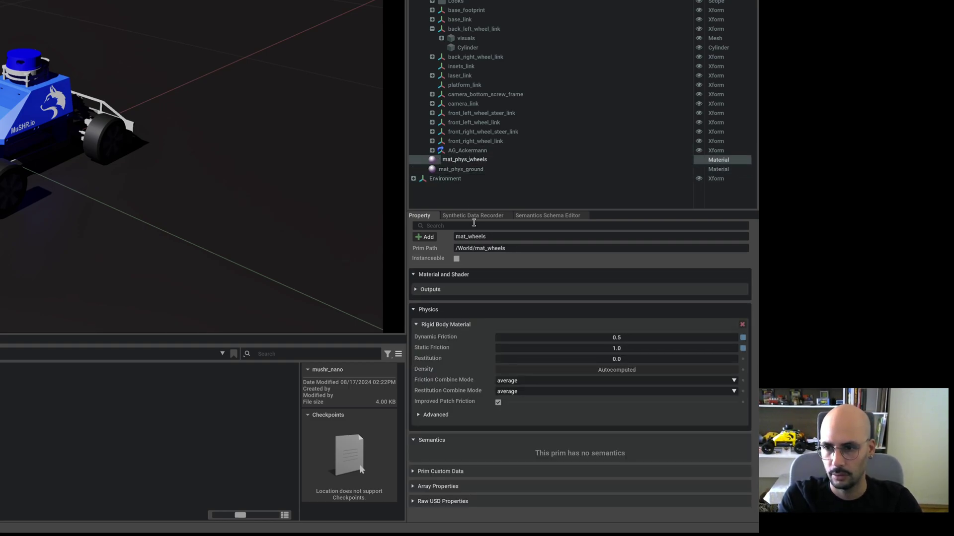
{"action": "key", "text": "Return"}
- Set the dynamic friction of mat_phys_ground to 0.4 and its static friction to 0.8
{"action": "left_click", "coordinate": [488, 170]}
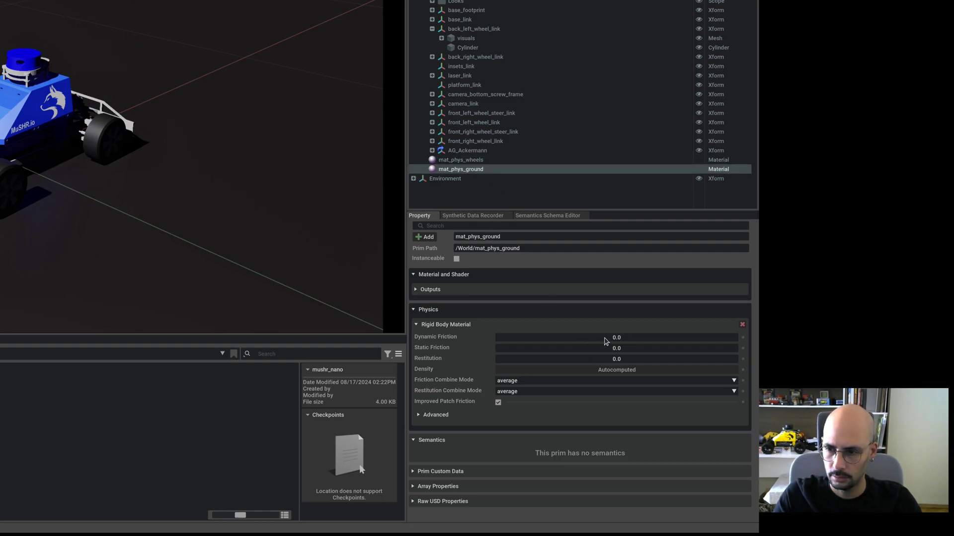
{"action": "double_click", "coordinate": [604, 338]}
{"action": "type", "text": "0.4"}
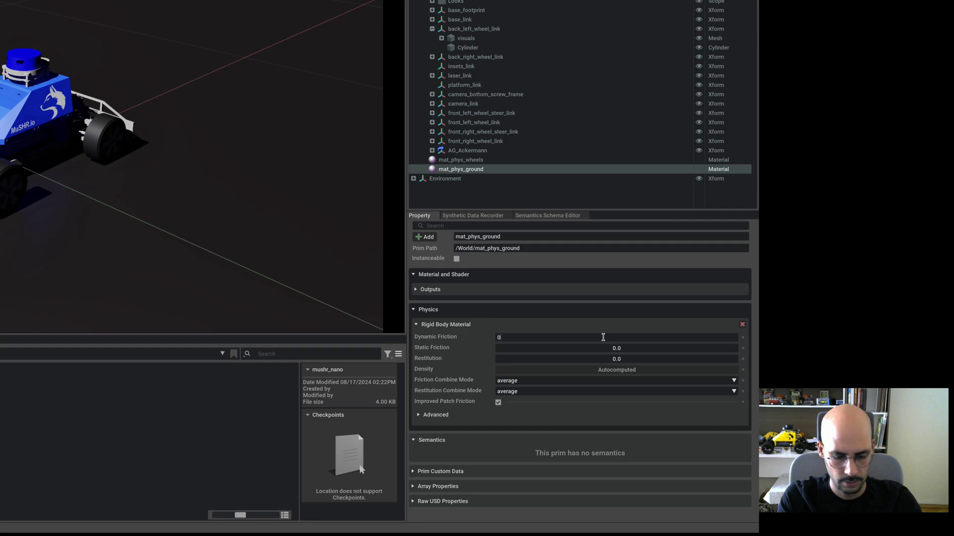
{"action": "key", "text": "Tab"}
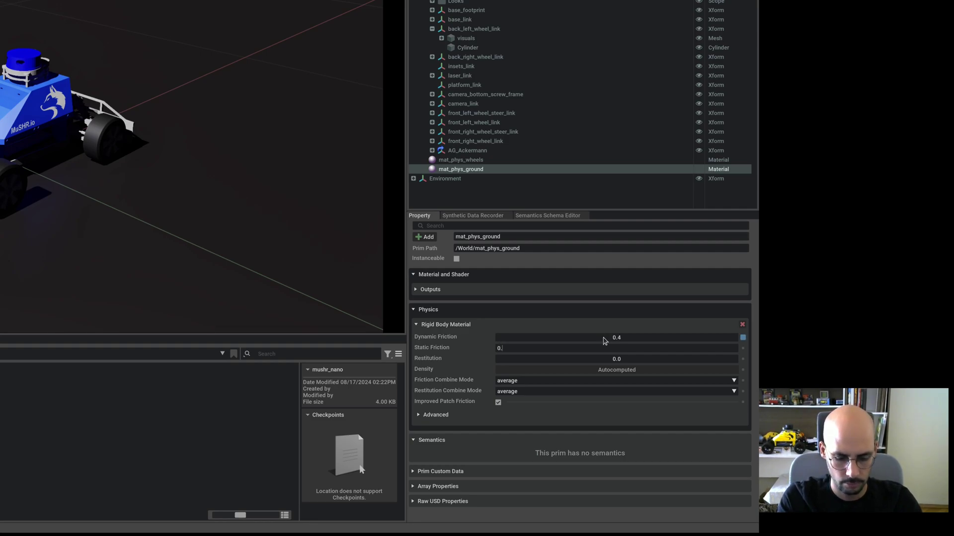
{"action": "key", "text": "Return"}
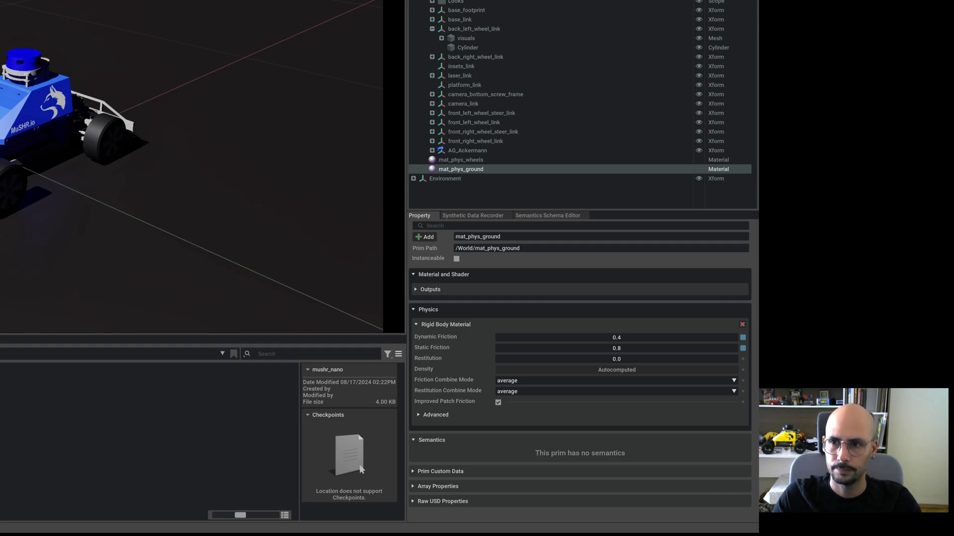
- Assign mat_phys_ground as the physics material of the CollisionPlane under GroundPlane
{"action": "left_click", "coordinate": [20, 166]}
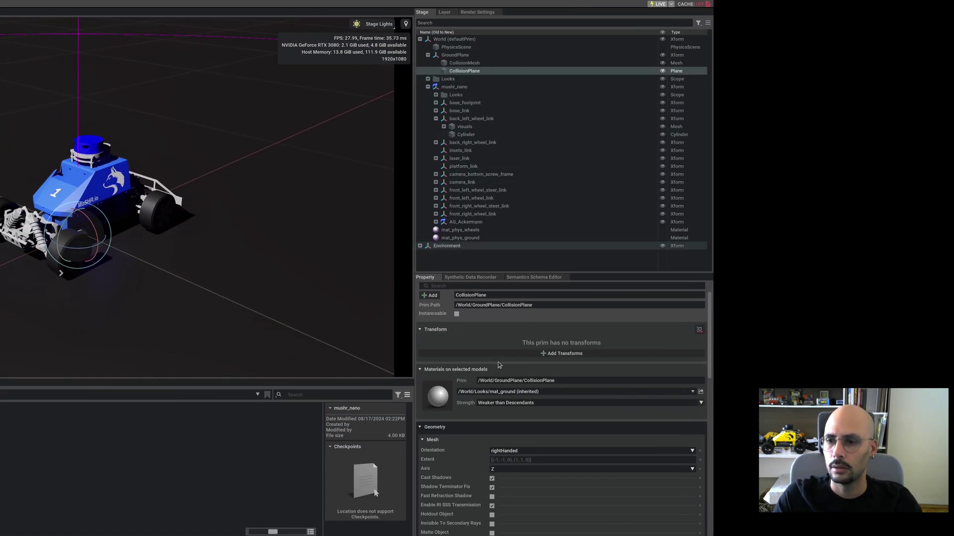
{"action": "scroll", "coordinate": [501, 366], "scroll_direction": "down", "scroll_amount": 10}
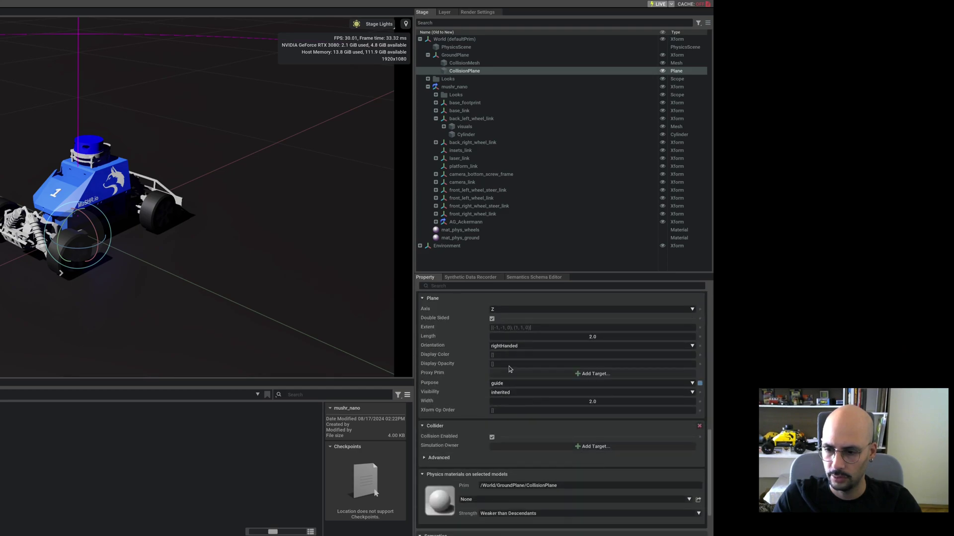
{"action": "scroll", "coordinate": [462, 429], "scroll_direction": "down", "scroll_amount": 3}
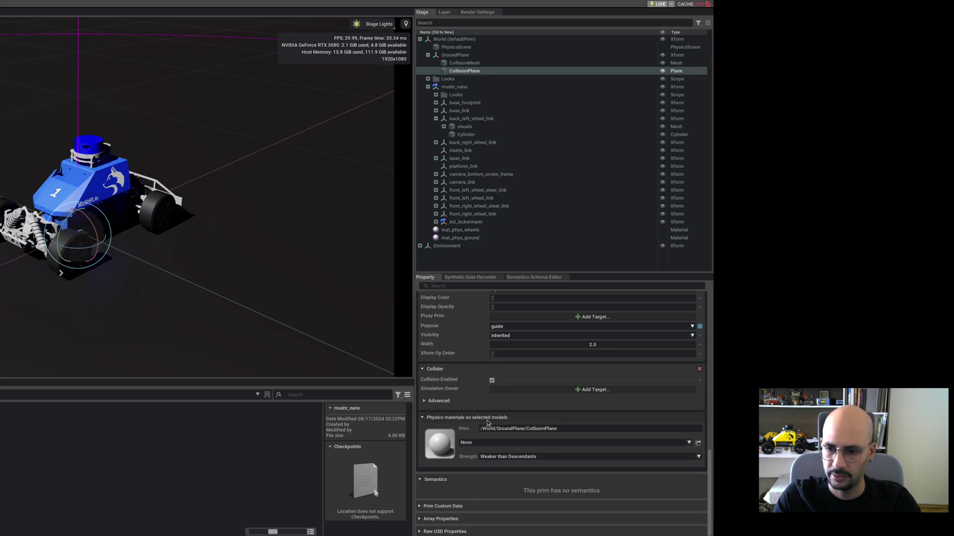
{"action": "left_click", "coordinate": [524, 443]}
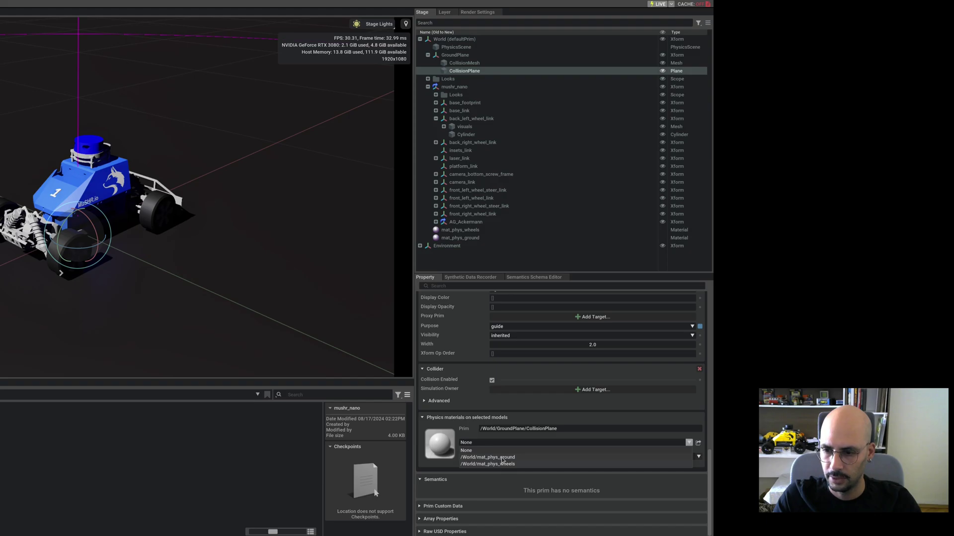
{"action": "left_click", "coordinate": [502, 458]}
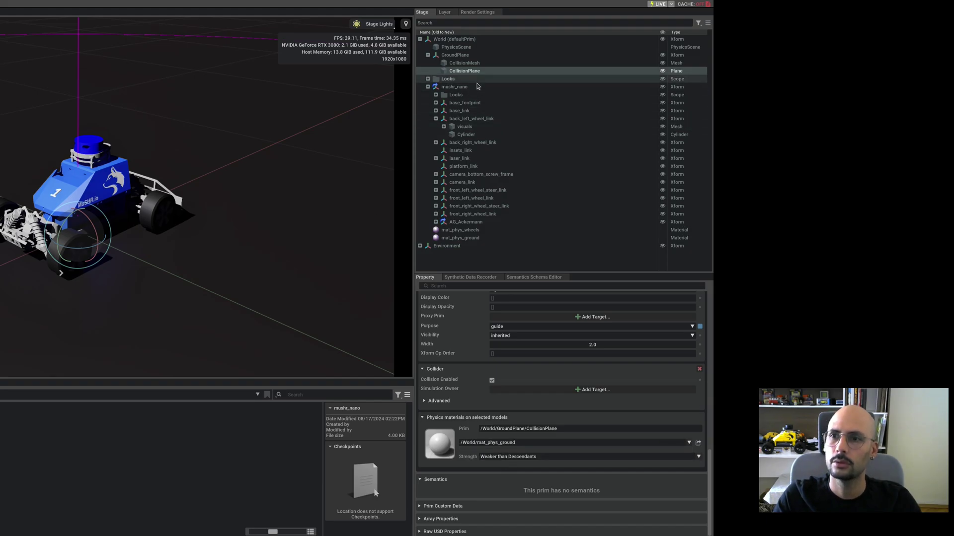
{"action": "left_click", "coordinate": [428, 79]}
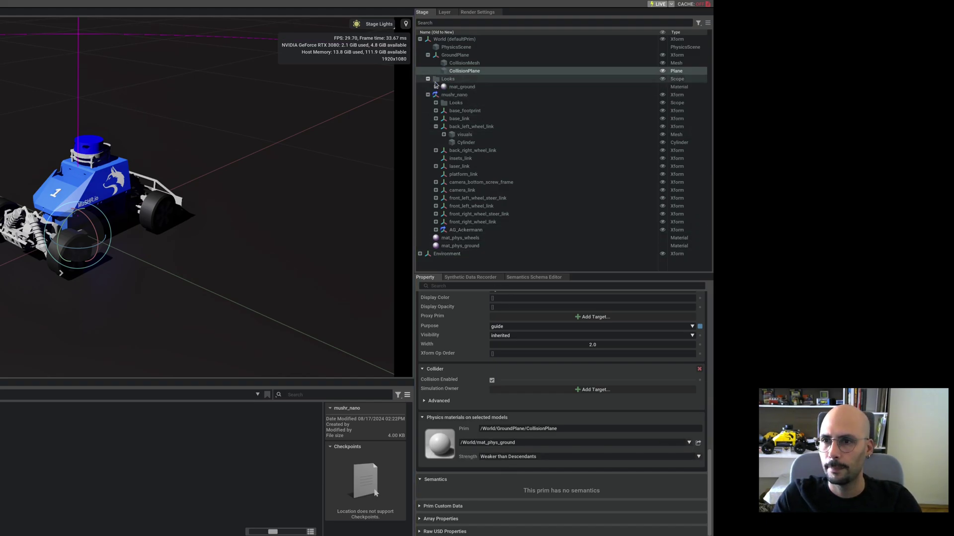
{"action": "left_click", "coordinate": [521, 444]}
{"action": "left_click", "coordinate": [516, 457]}
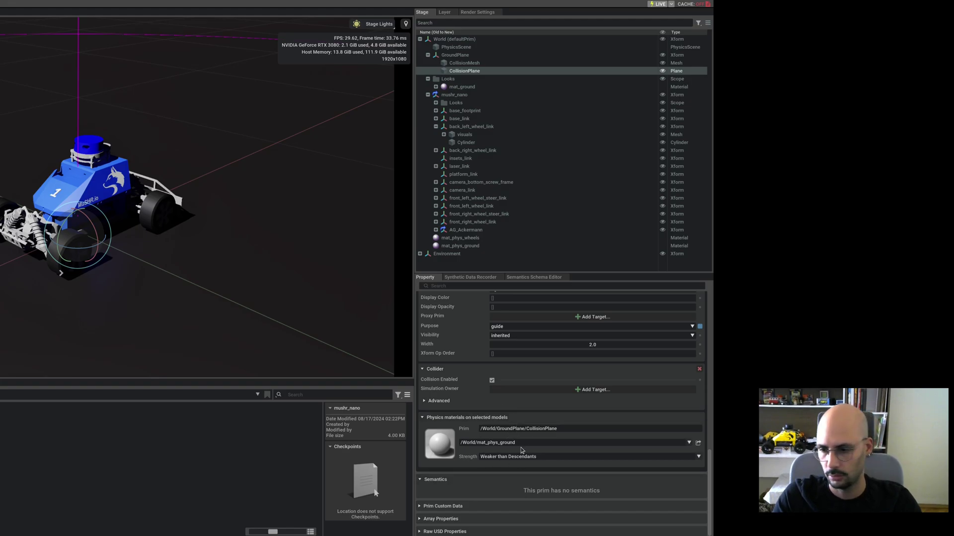
- Filter the stage for Cylinder, select all four wheel cylinder colliders and assign mat_phys_wheels as their physics material
{"action": "left_click", "coordinate": [427, 55]}
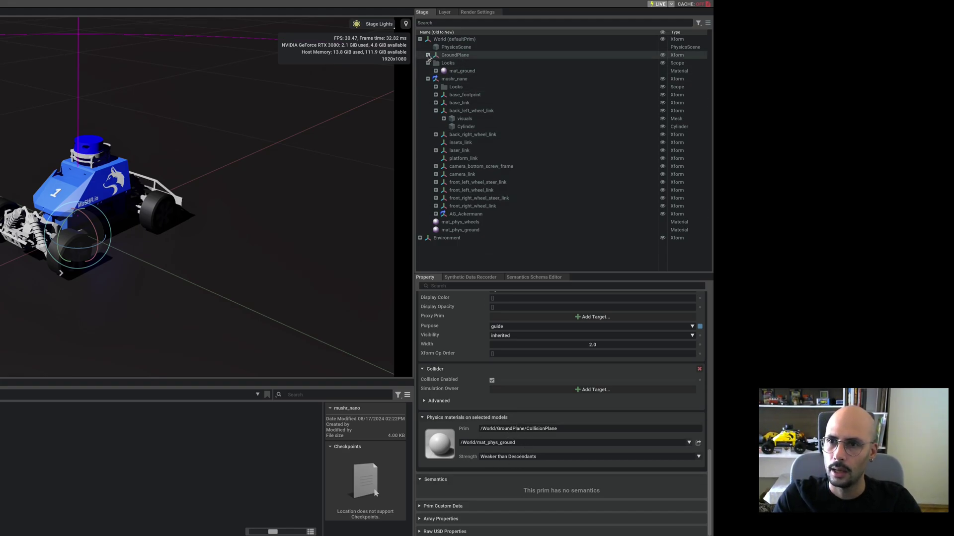
{"action": "left_click", "coordinate": [469, 127]}
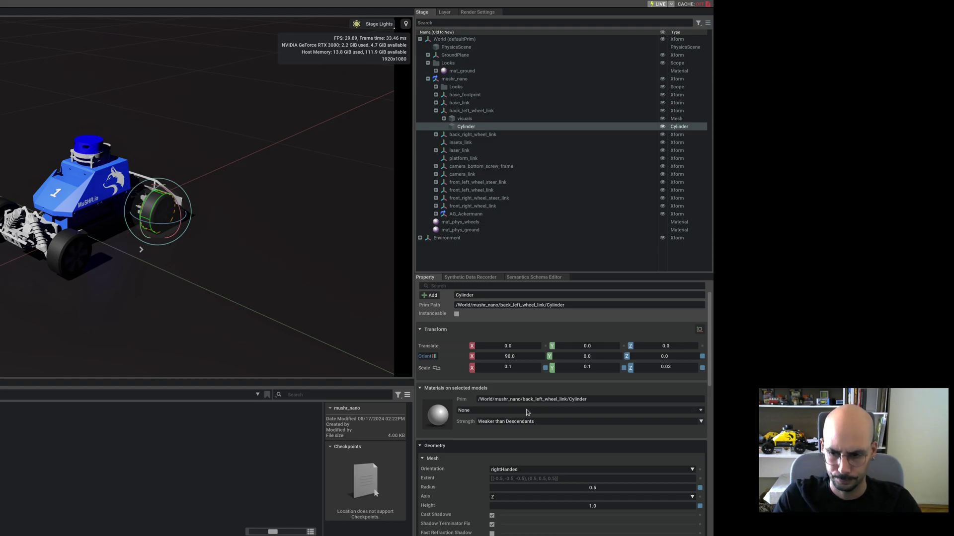
{"action": "scroll", "coordinate": [527, 412], "scroll_direction": "down", "scroll_amount": 10}
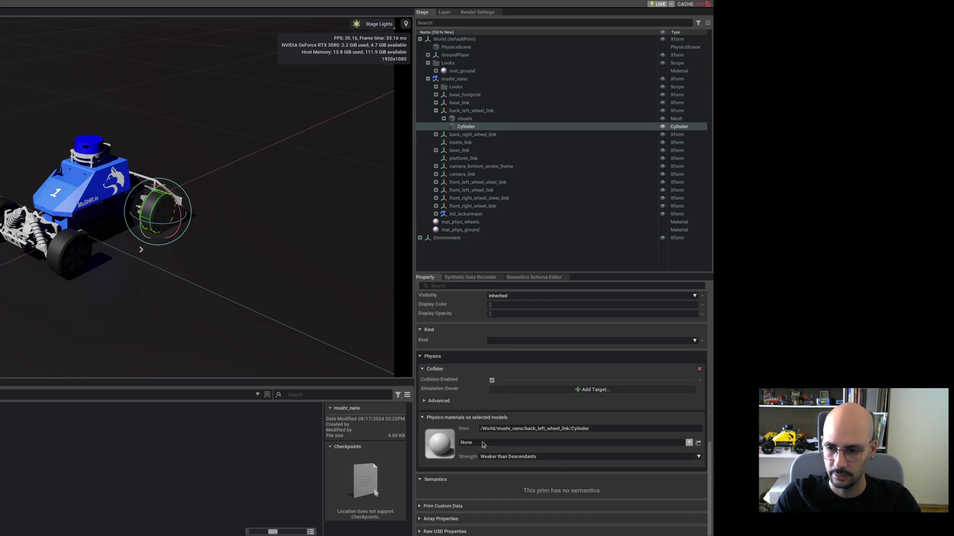
{"action": "left_click", "coordinate": [490, 25]}
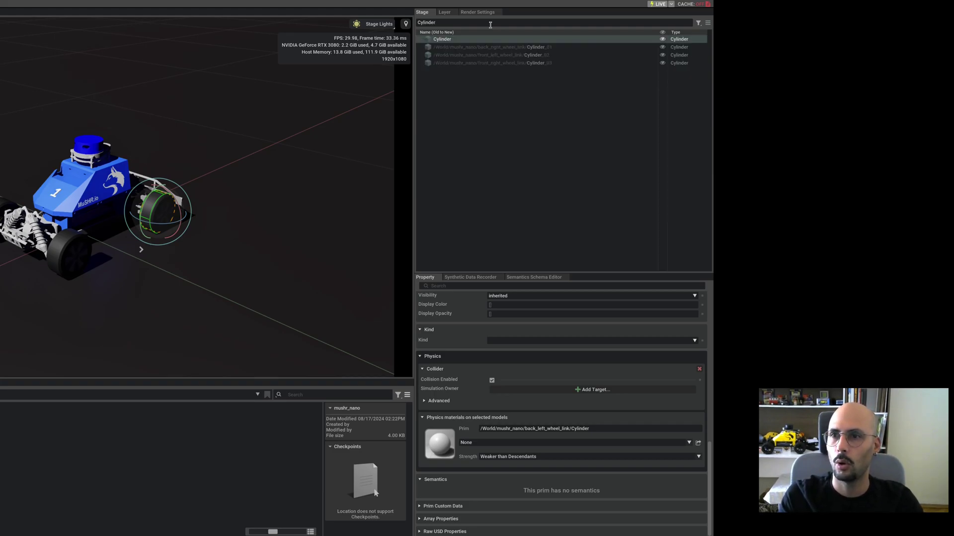
{"action": "left_click", "coordinate": [487, 63], "text": "shift"}
{"action": "scroll", "coordinate": [513, 400], "scroll_direction": "down", "scroll_amount": 5}
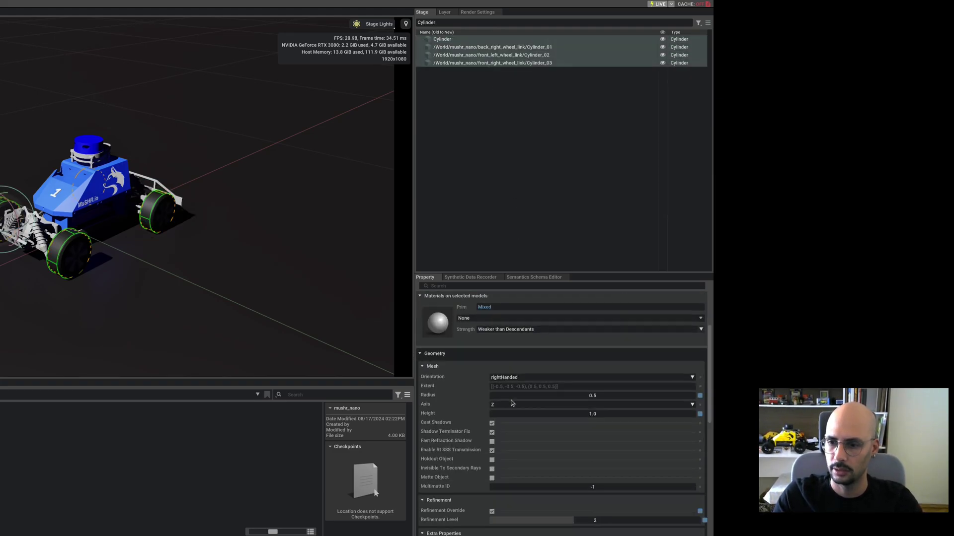
{"action": "scroll", "coordinate": [512, 405], "scroll_direction": "up", "scroll_amount": 3}
{"action": "scroll", "coordinate": [512, 405], "scroll_direction": "down", "scroll_amount": 2}
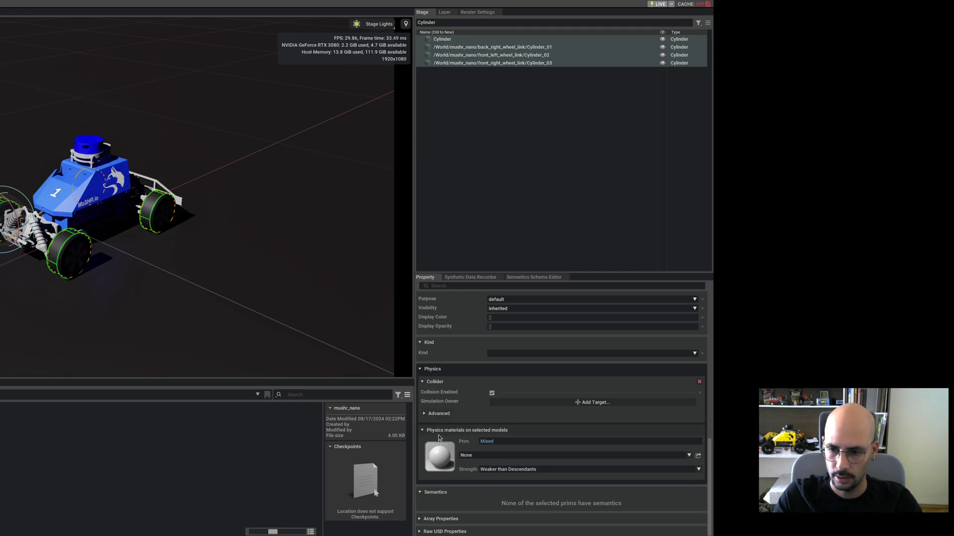
{"action": "left_click", "coordinate": [543, 457]}
{"action": "left_click", "coordinate": [509, 477]}
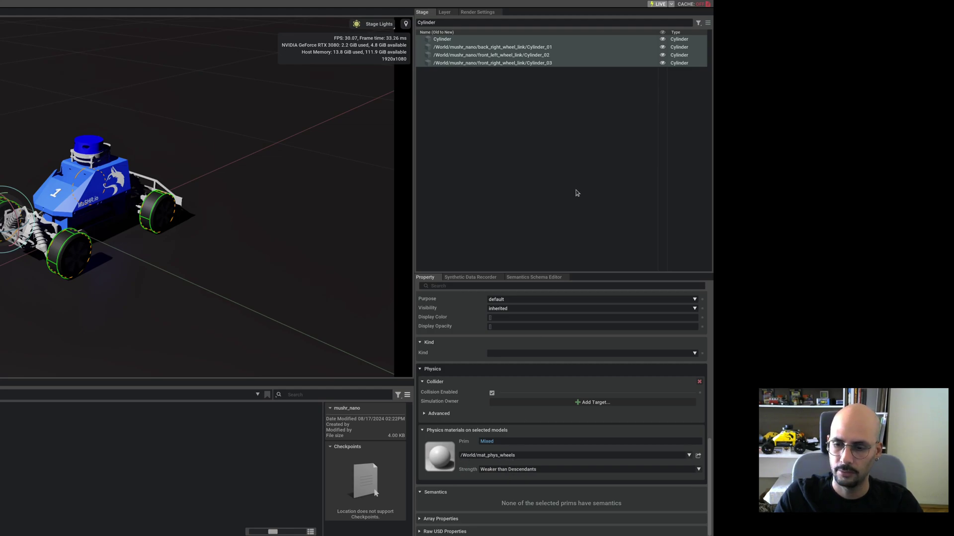
- Clear the stage search filter and save the changes to simple_scene.usd
{"action": "double_click", "coordinate": [459, 23]}
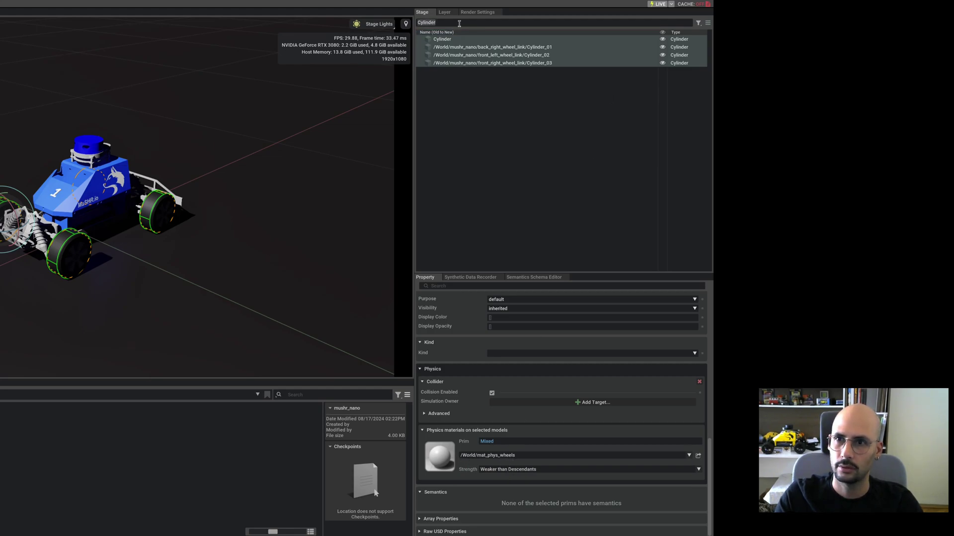
{"action": "key", "text": "BackSpace"}
{"action": "key", "text": "ctrl+s"}
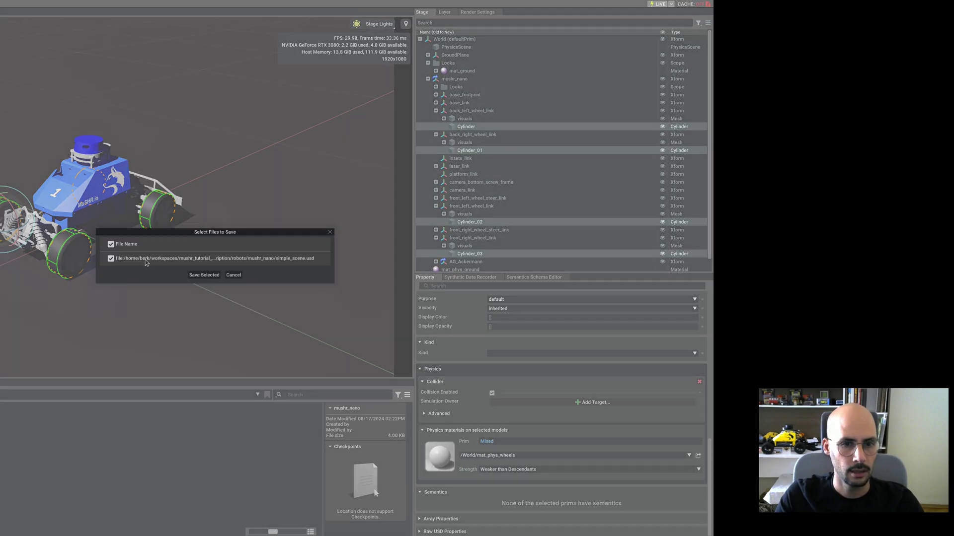
{"action": "left_click", "coordinate": [204, 275]}
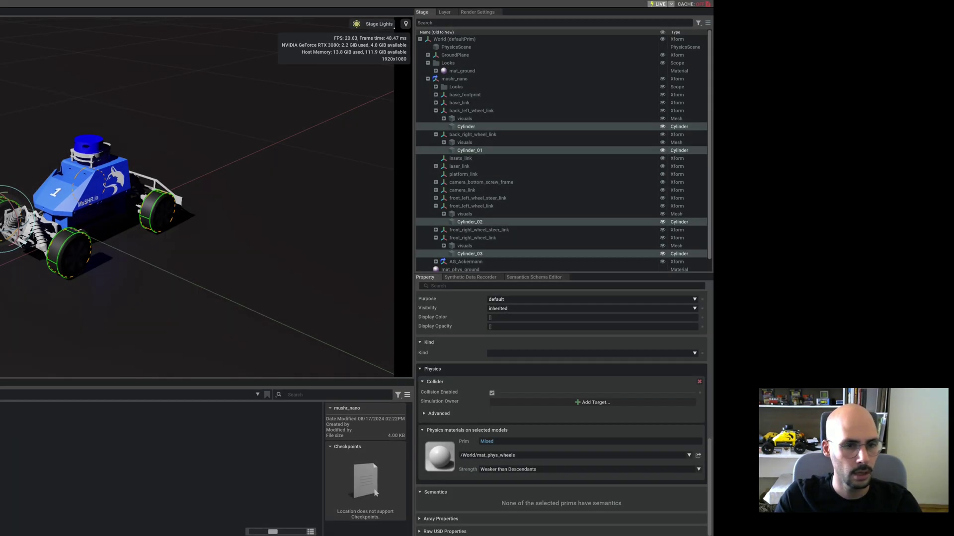
- Start the simulation and collapse the World hierarchy in the stage tree
{"action": "key", "text": "space"}
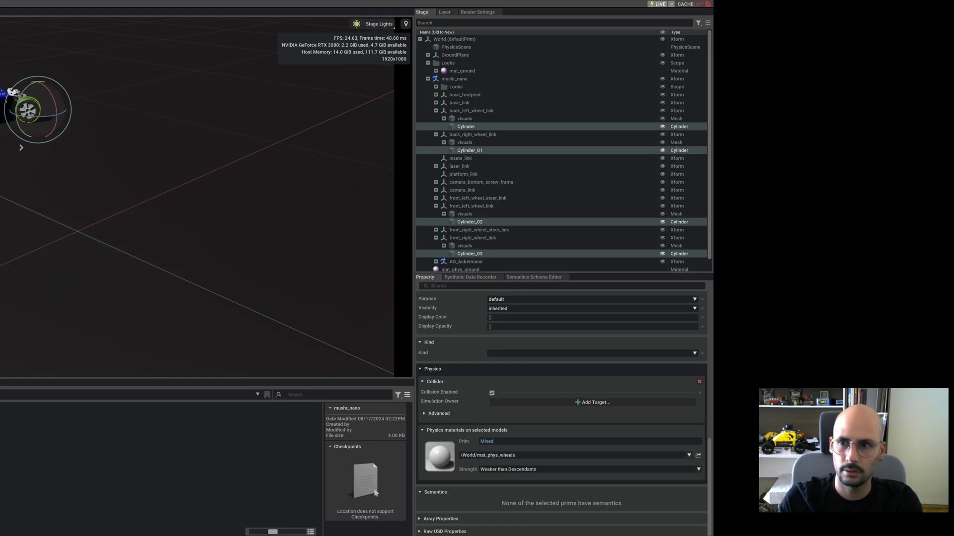
{"action": "left_click", "coordinate": [419, 39]}
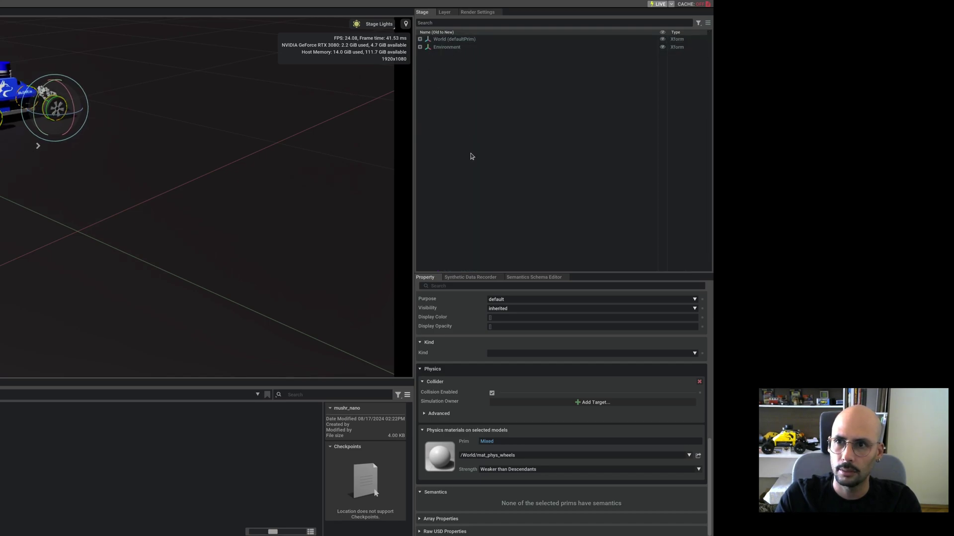